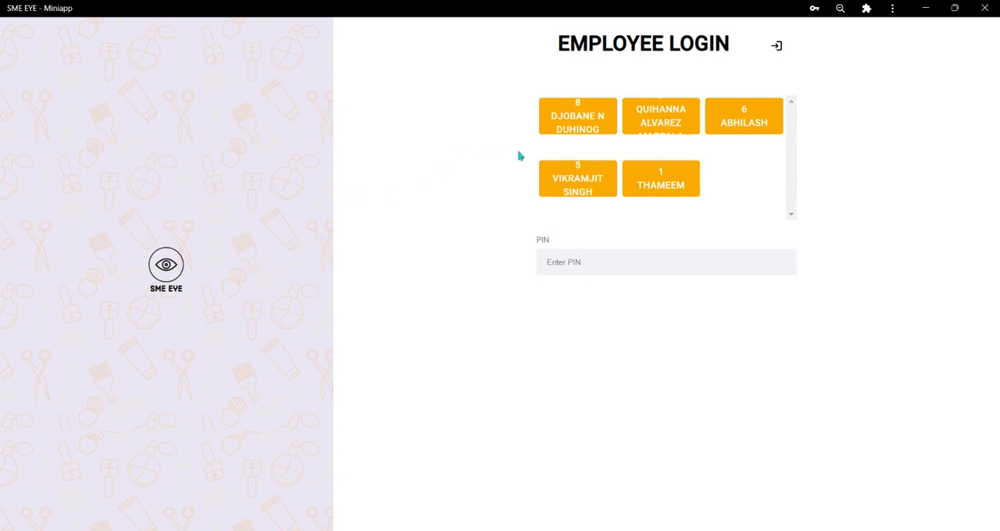
Log in as the first listed employee by entering that employee's PIN.
{"action": "left_click", "coordinate": [576, 126]}
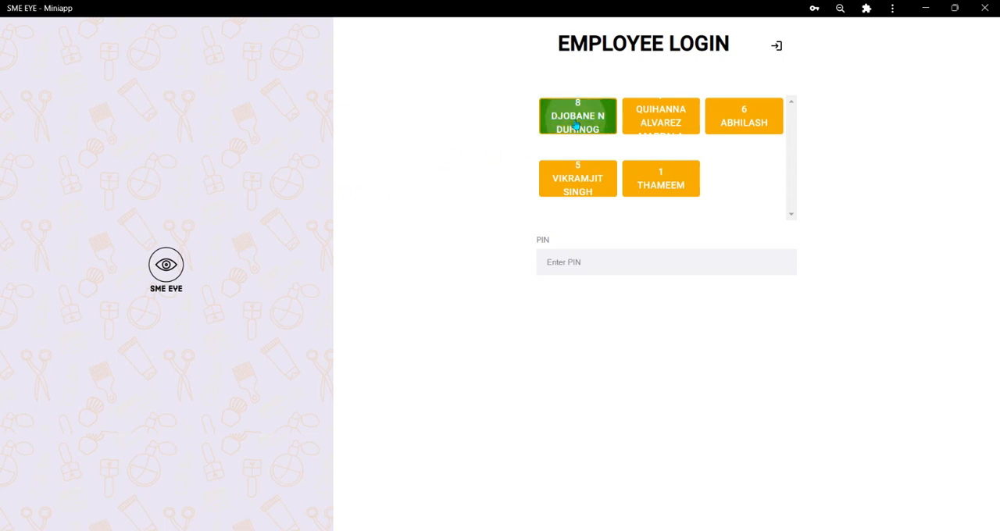
{"action": "left_click", "coordinate": [570, 275]}
{"action": "type", "text": "••••"}
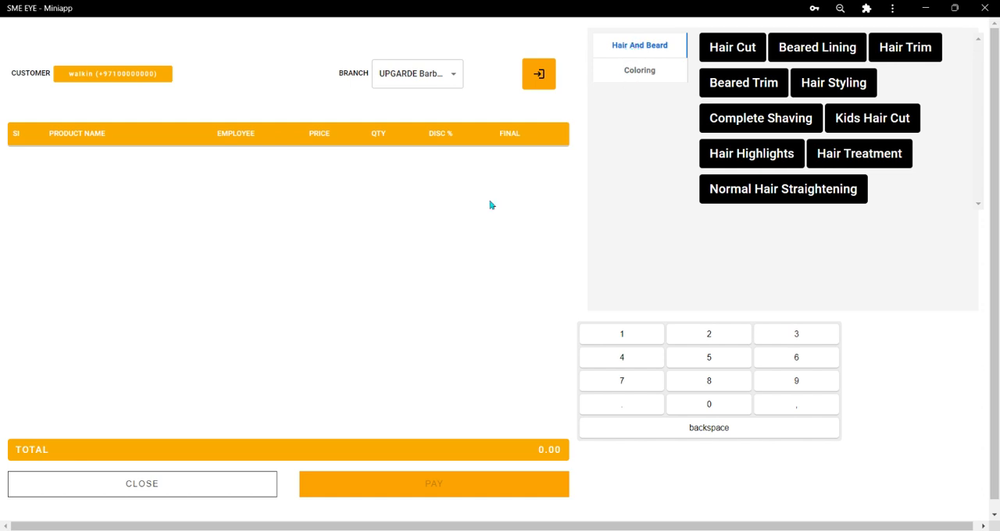
Add the services Hair Cut, Complete Shaving and Beared Coloring to the walk-in customer's bill.
{"action": "left_click", "coordinate": [631, 73]}
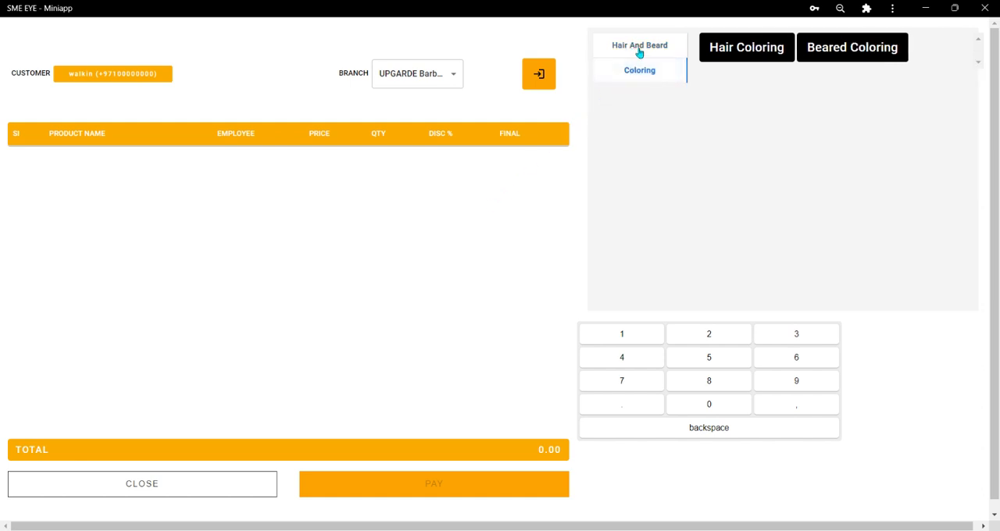
{"action": "left_click", "coordinate": [640, 49]}
{"action": "left_click", "coordinate": [733, 49]}
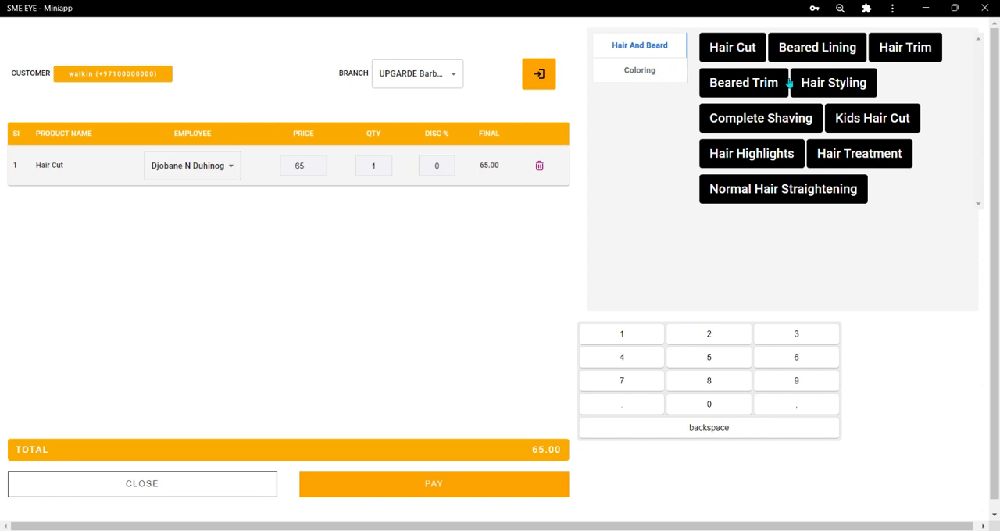
{"action": "left_click", "coordinate": [765, 119]}
{"action": "left_click", "coordinate": [647, 77]}
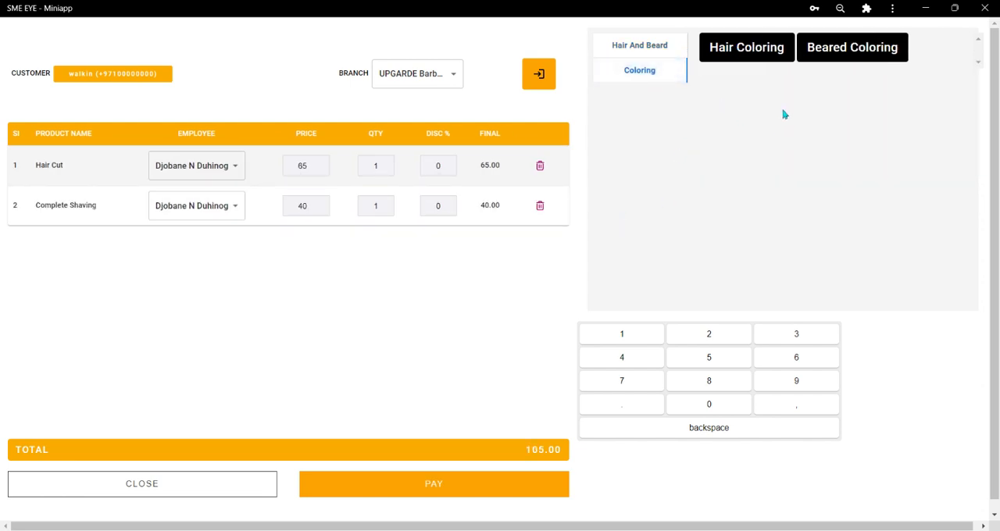
{"action": "left_click", "coordinate": [827, 61]}
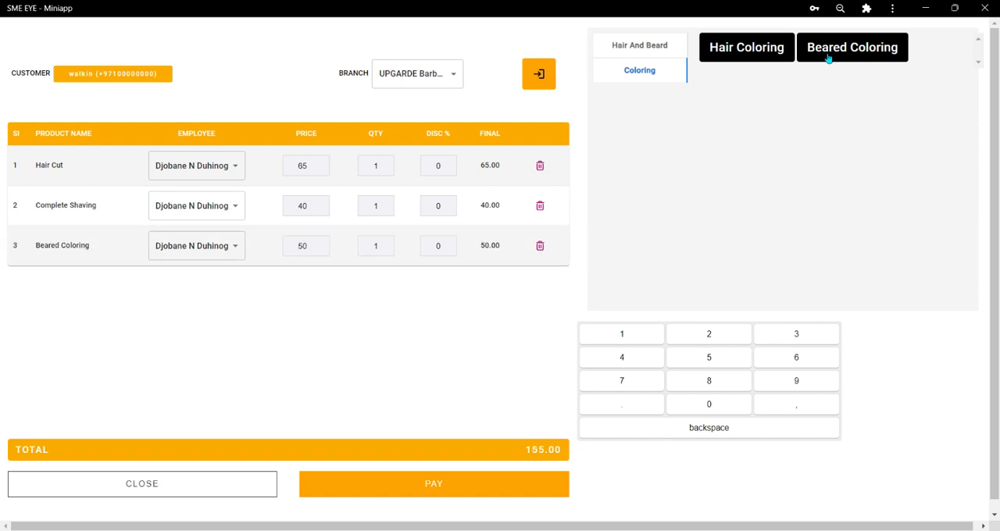
Check out the walk-in bill with the full amount paid in cash, and close the receipt without printing.
{"action": "left_click", "coordinate": [467, 493]}
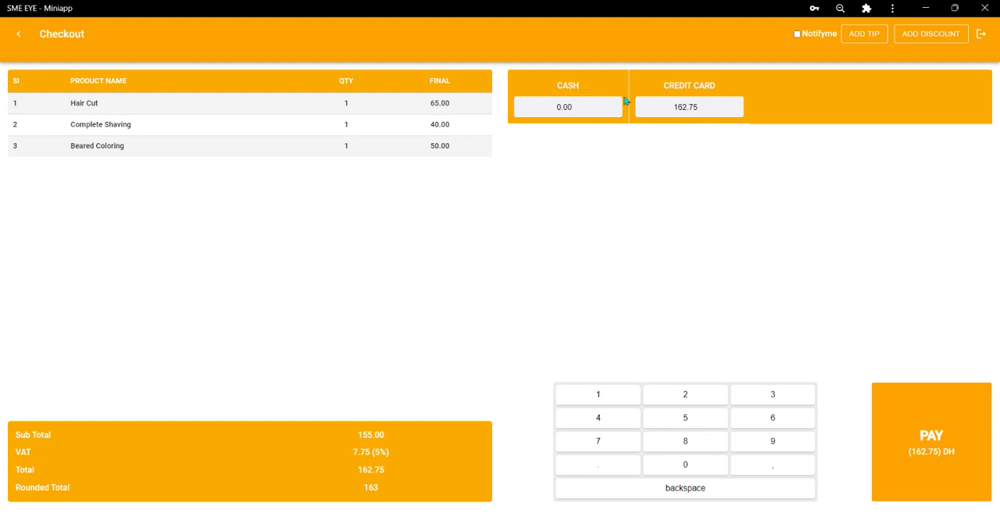
{"action": "left_click", "coordinate": [571, 82]}
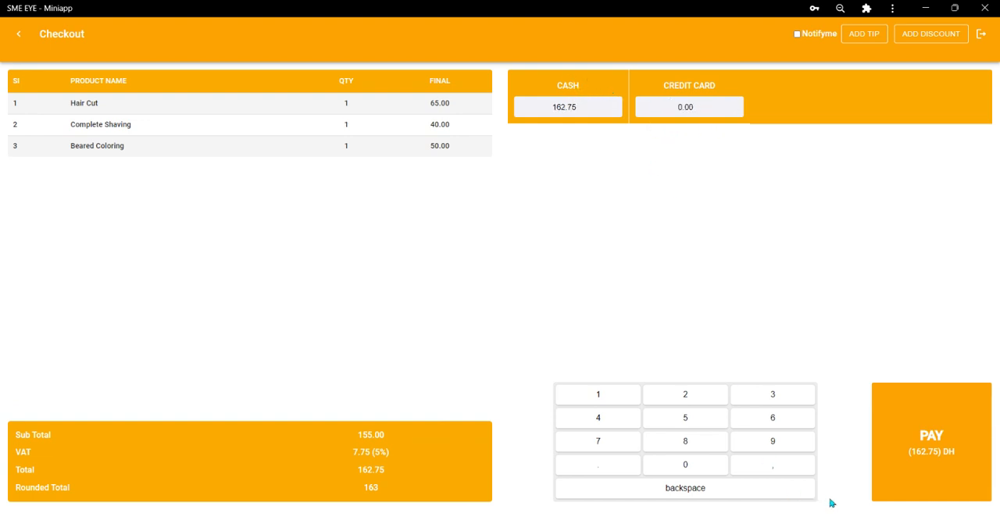
{"action": "left_click", "coordinate": [920, 467]}
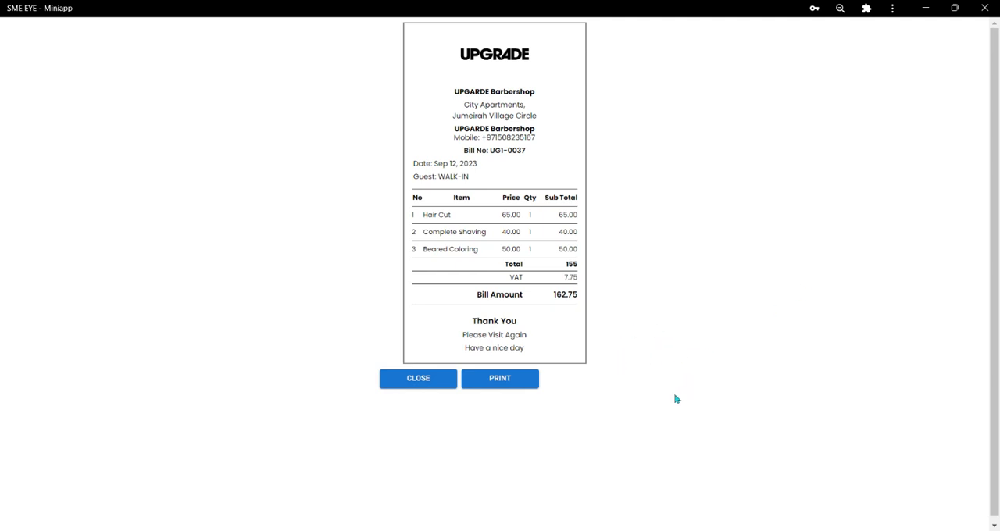
{"action": "left_click", "coordinate": [429, 387]}
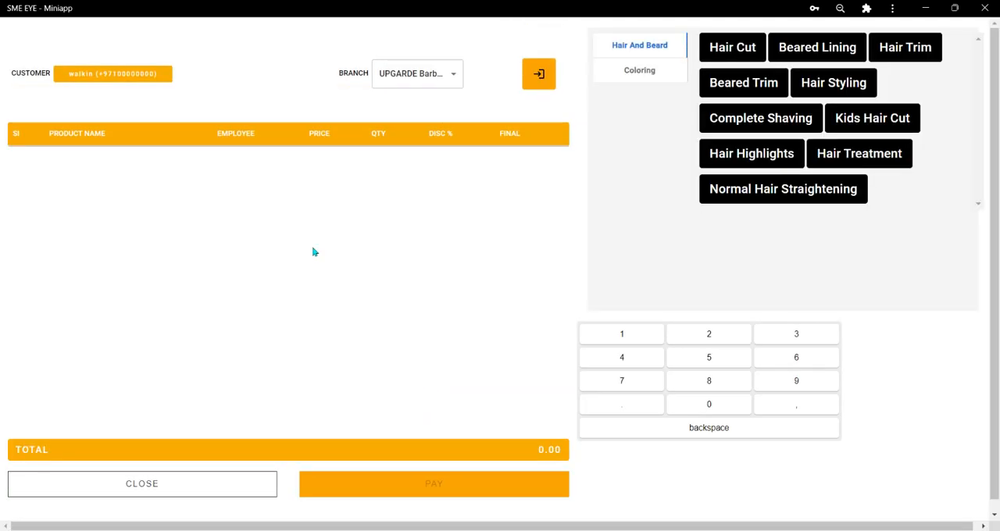
Close the billing screen and sign out of the shop account from the employee login page.
{"action": "left_click", "coordinate": [116, 482]}
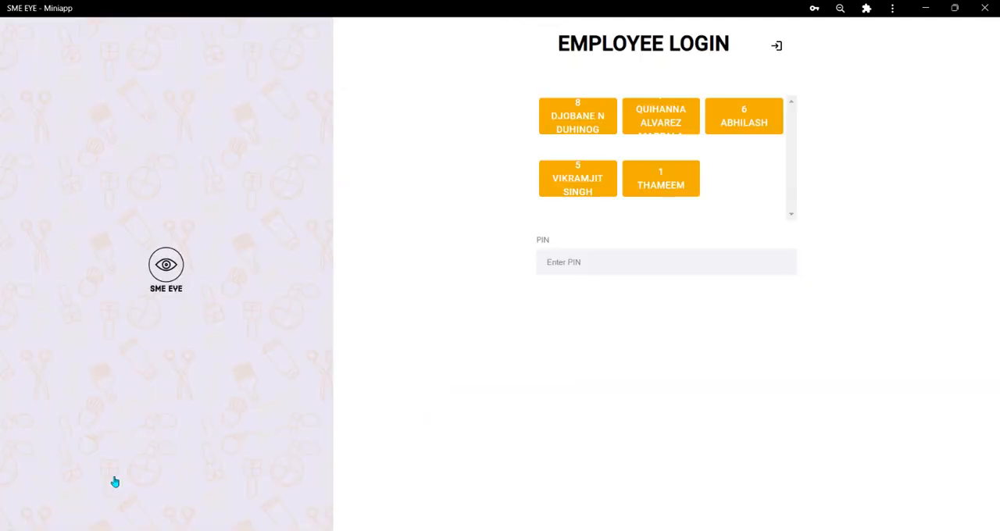
{"action": "left_click", "coordinate": [776, 47]}
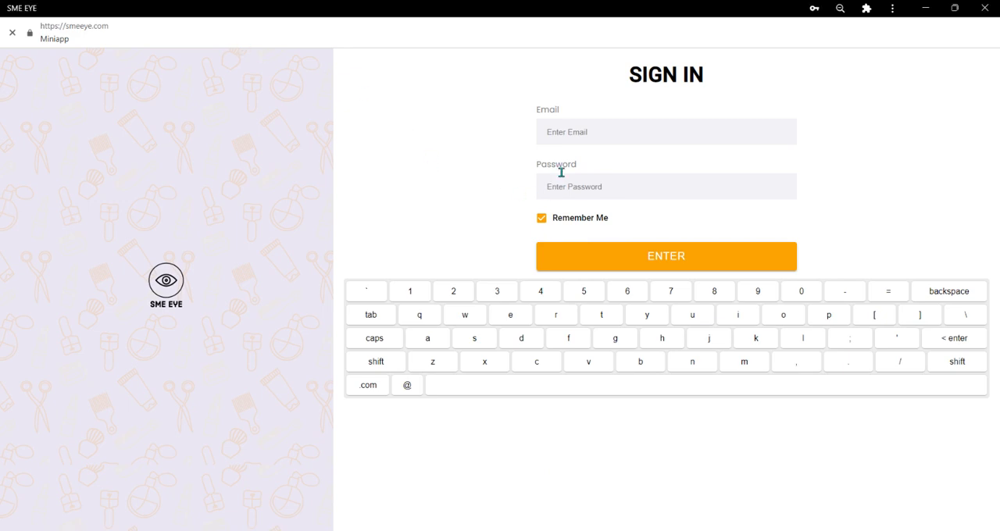
Sign in to the shop account with the account e-mail and password.
{"action": "left_click", "coordinate": [576, 131]}
{"action": "key", "text": "Tab"}
{"action": "key", "text": "ctrl+v"}
{"action": "left_click", "coordinate": [655, 265]}
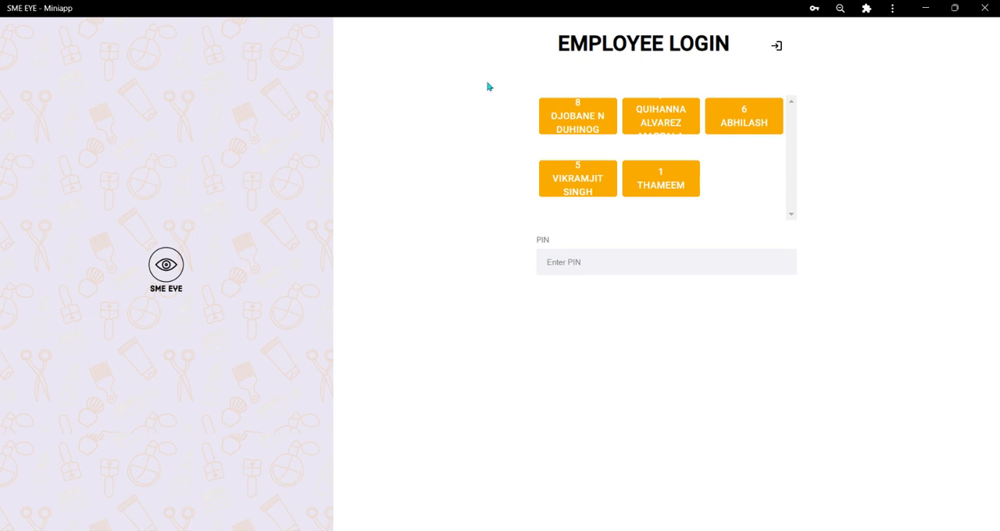
Select the first listed employee and enter the employee PIN to open the billing screen.
{"action": "left_click", "coordinate": [581, 126]}
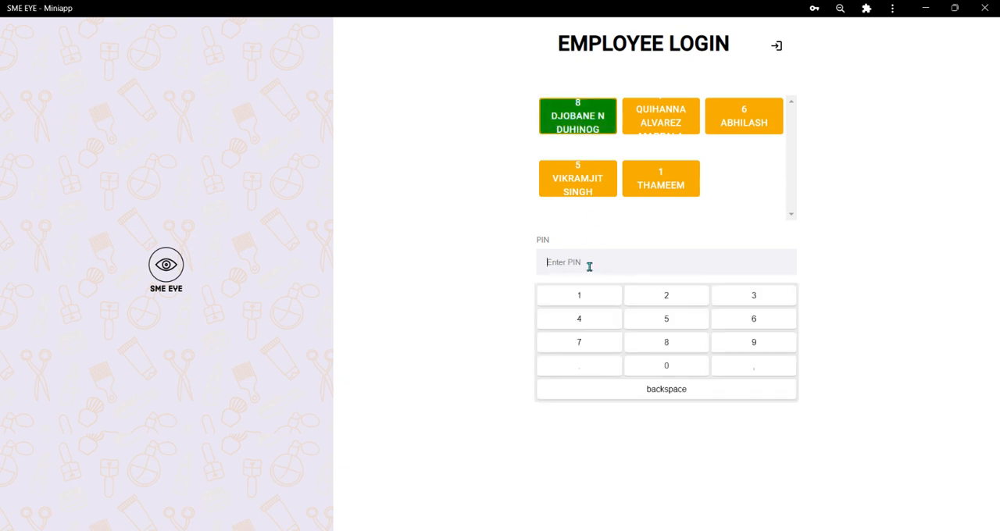
{"action": "type", "text": "•"}
{"action": "key", "text": "BackSpace"}
{"action": "type", "text": "••••"}
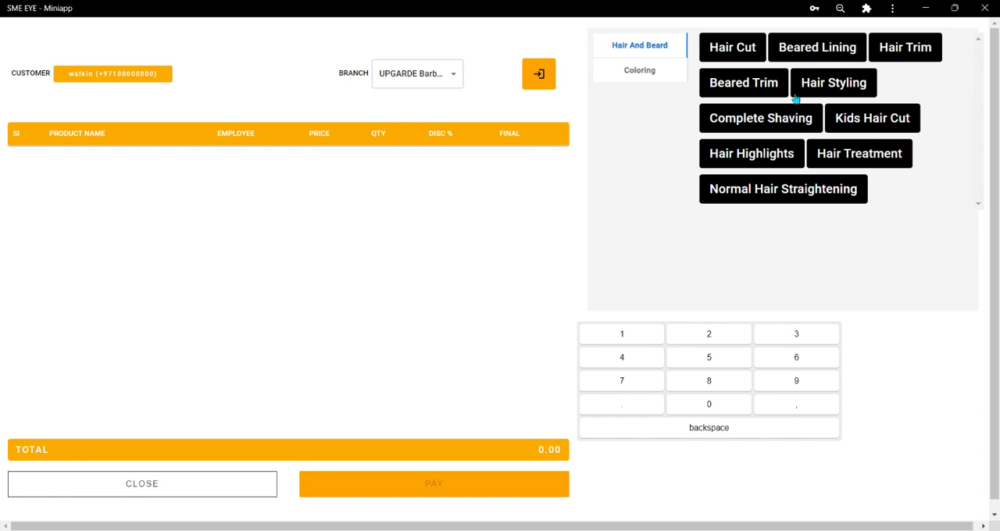
Add the Hair Cut service to the bill and set its quantity to 3.
{"action": "left_click", "coordinate": [744, 49]}
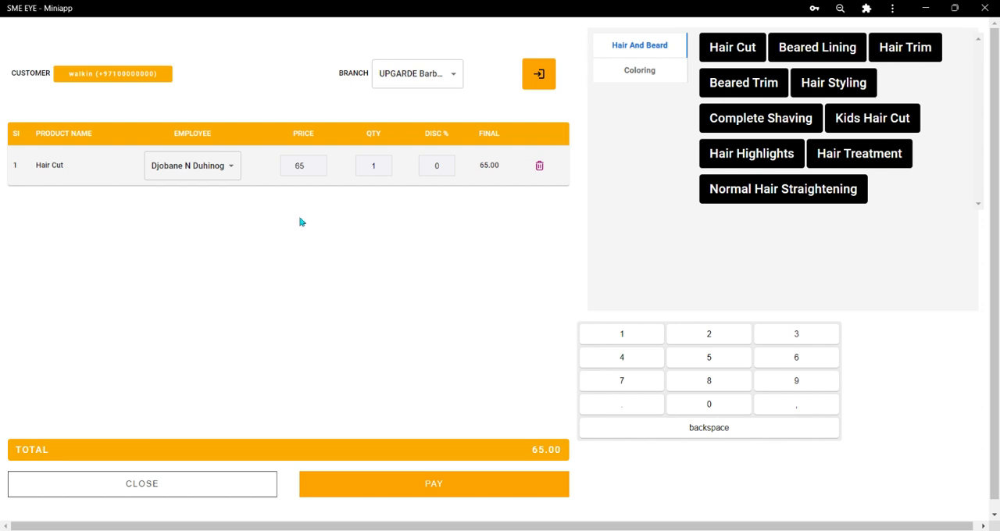
{"action": "double_click", "coordinate": [370, 166]}
{"action": "left_click", "coordinate": [701, 340]}
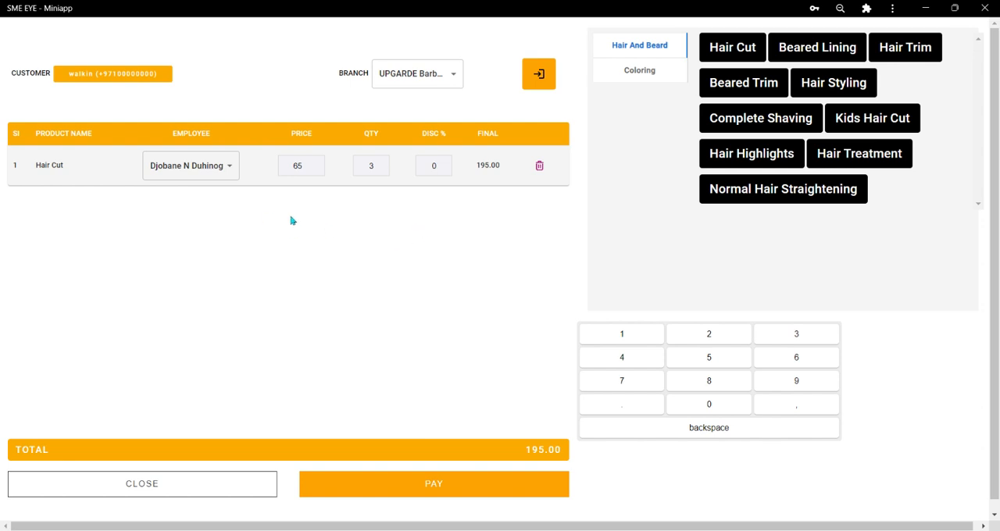
Add Hair Highlights and Normal Hair Straightening to the bill, and delete the Normal Hair Straightening line.
{"action": "left_click", "coordinate": [750, 160]}
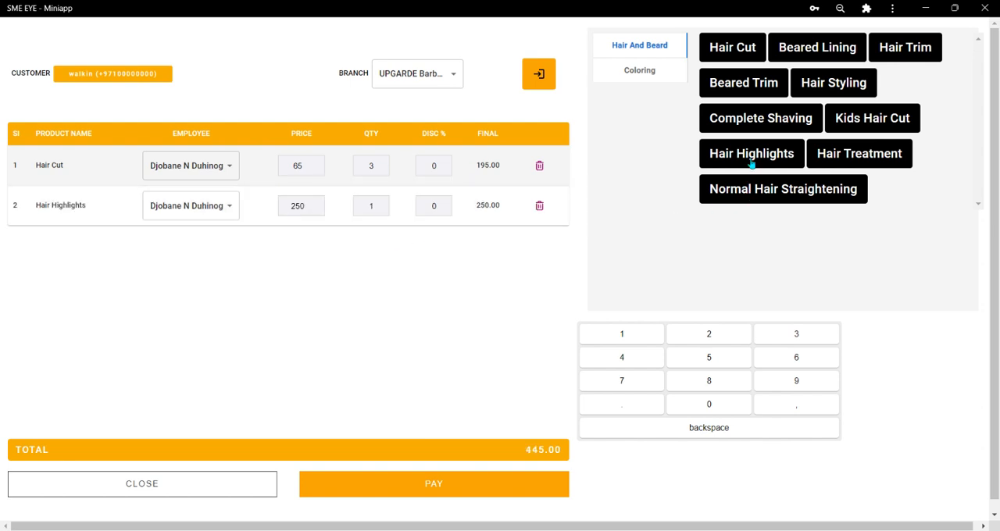
{"action": "left_click", "coordinate": [840, 195]}
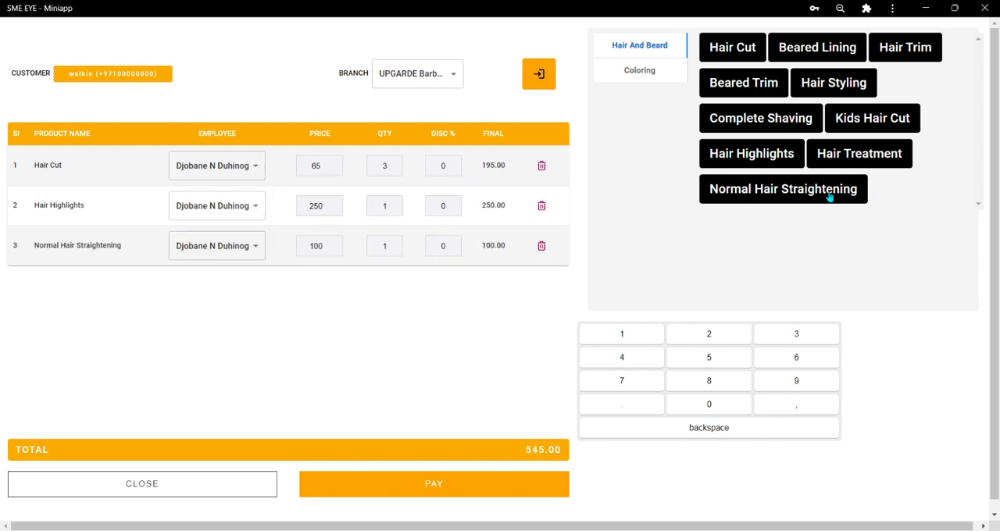
{"action": "left_click", "coordinate": [540, 246]}
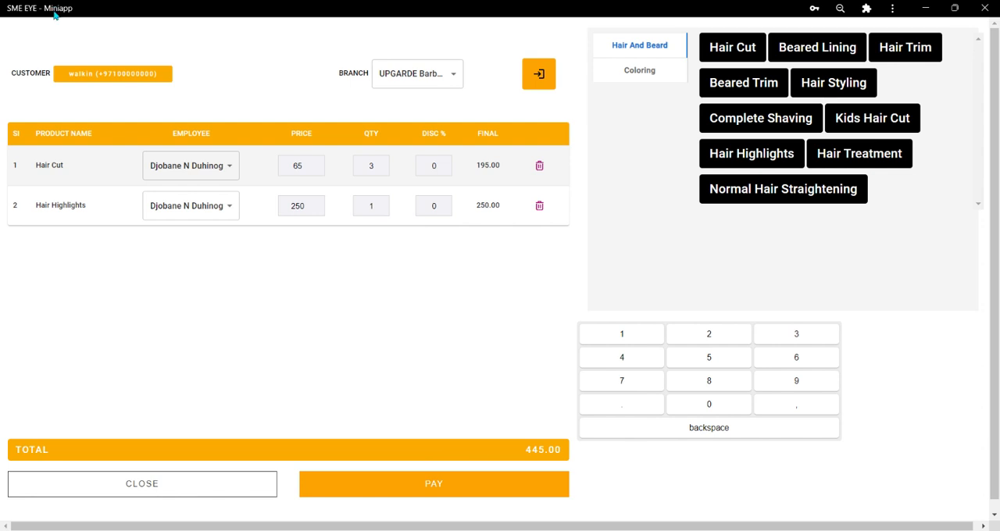
Find the existing customer by part of their phone number and assign that customer to the bill.
{"action": "left_click", "coordinate": [91, 79]}
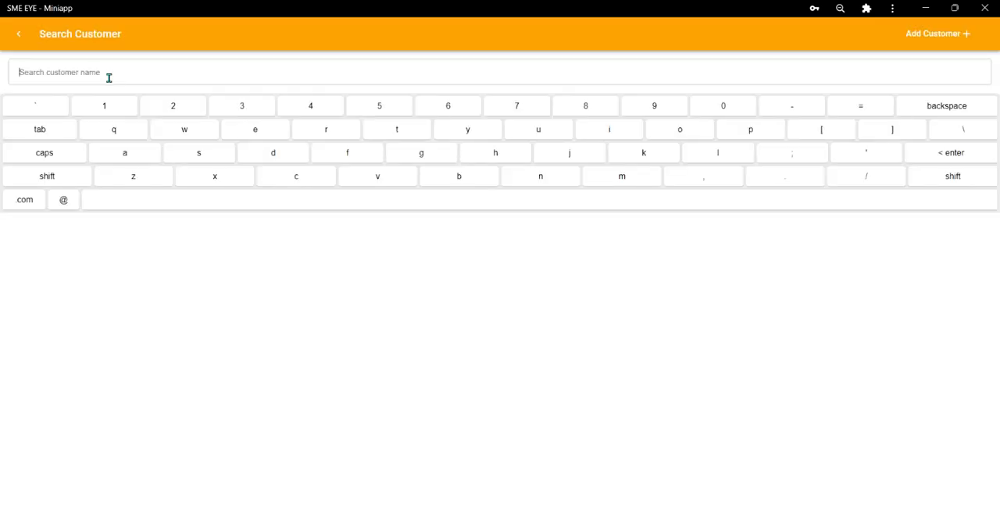
{"action": "type", "text": "muh"}
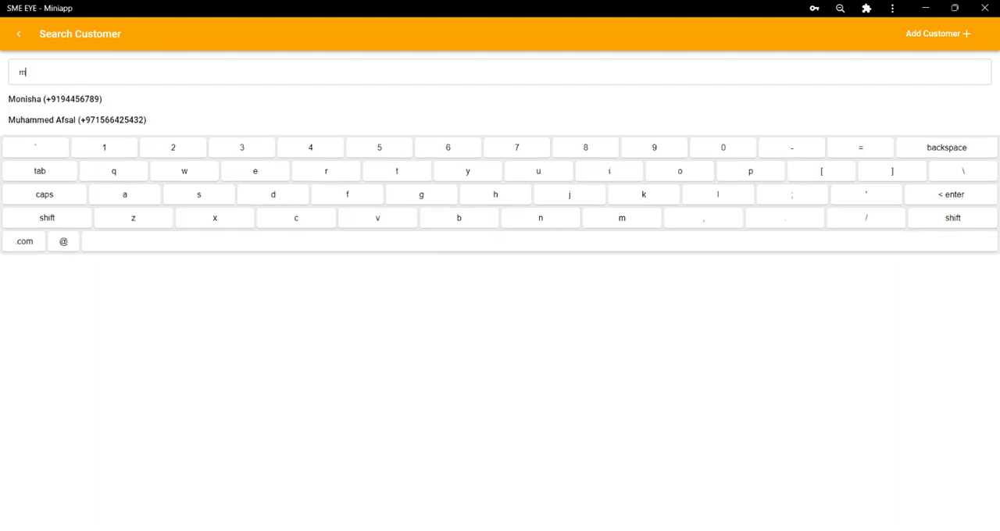
{"action": "key", "text": "BackSpace"}
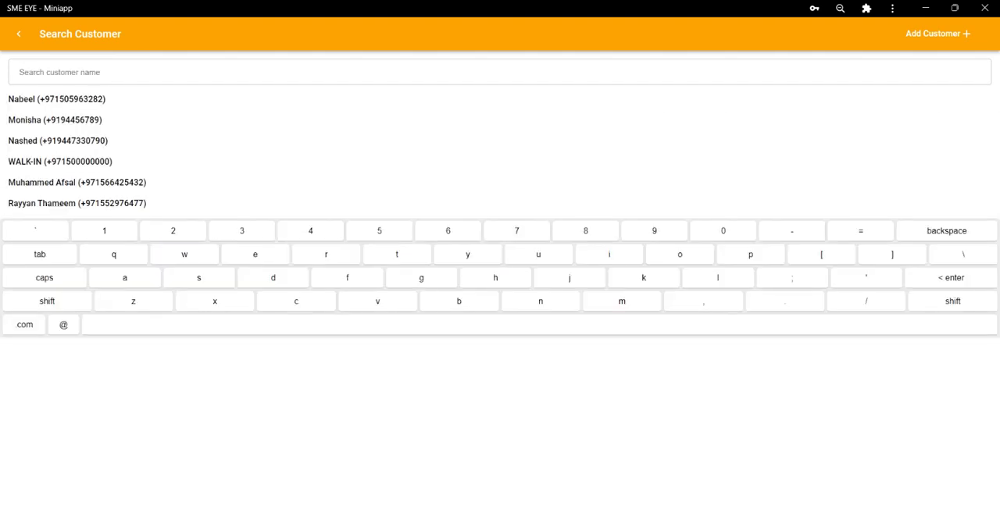
{"action": "type", "text": "566"}
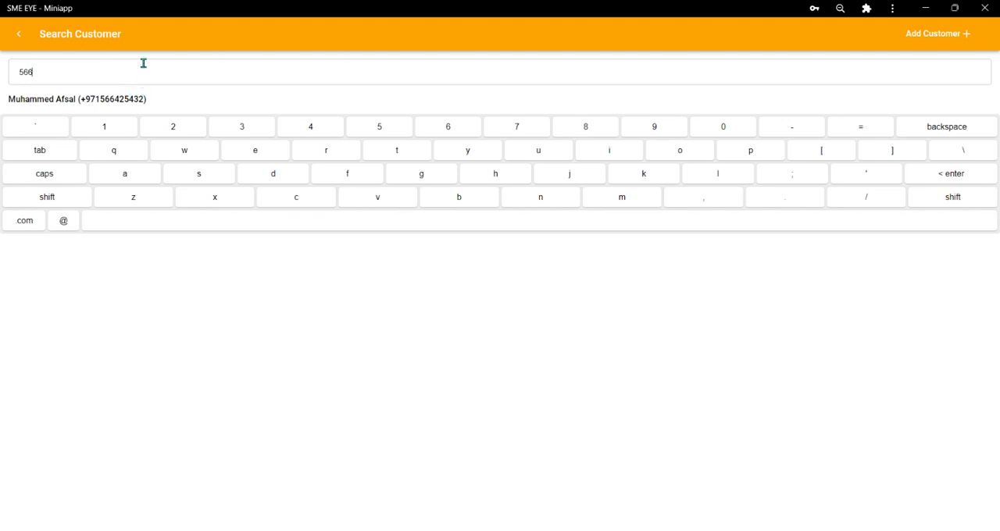
{"action": "left_click", "coordinate": [114, 99]}
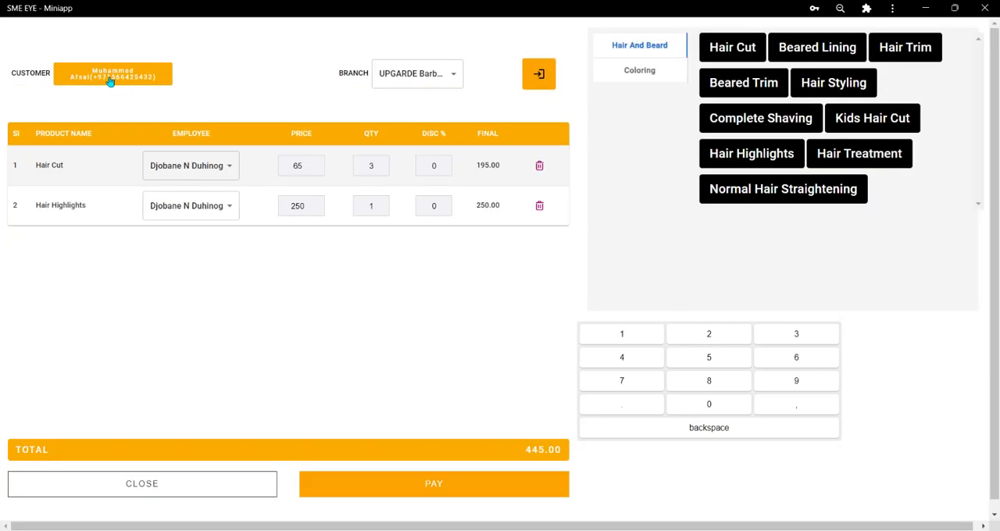
{"action": "left_click", "coordinate": [114, 76]}
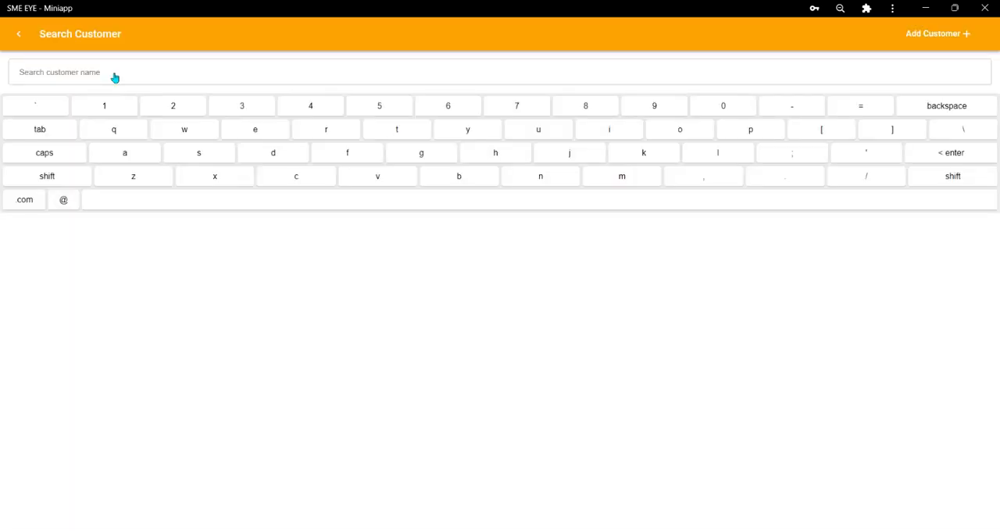
{"action": "left_click", "coordinate": [941, 35]}
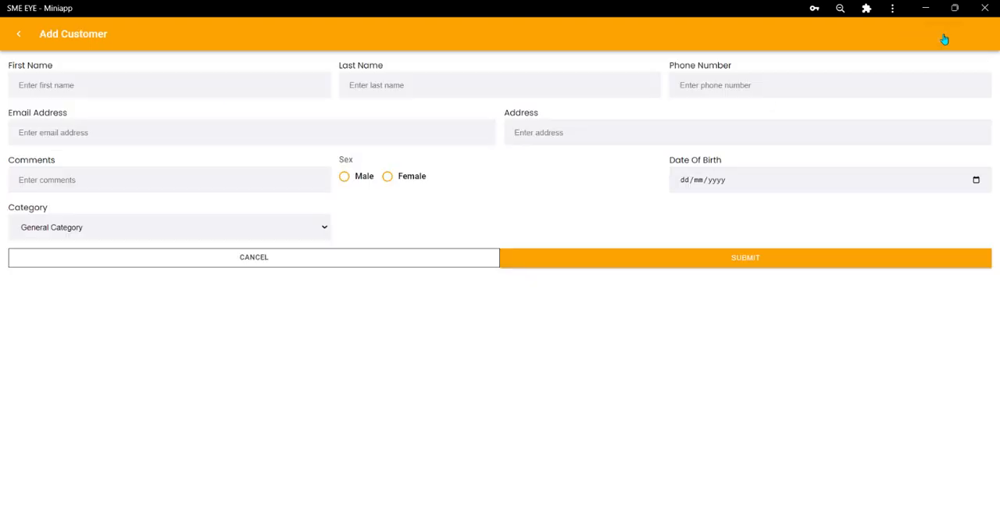
{"action": "left_click", "coordinate": [178, 81]}
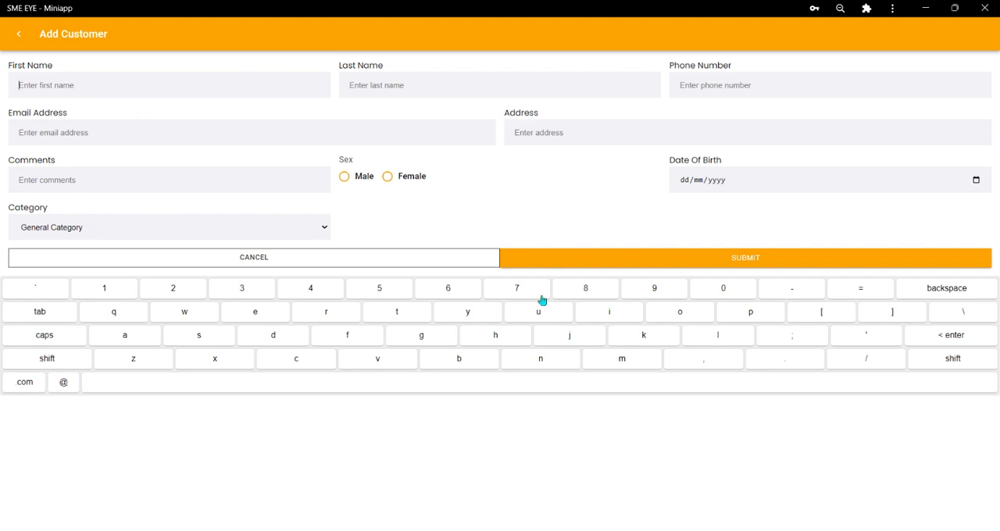
{"action": "left_click", "coordinate": [199, 84]}
{"action": "left_click", "coordinate": [687, 84]}
{"action": "type", "text": "+4"}
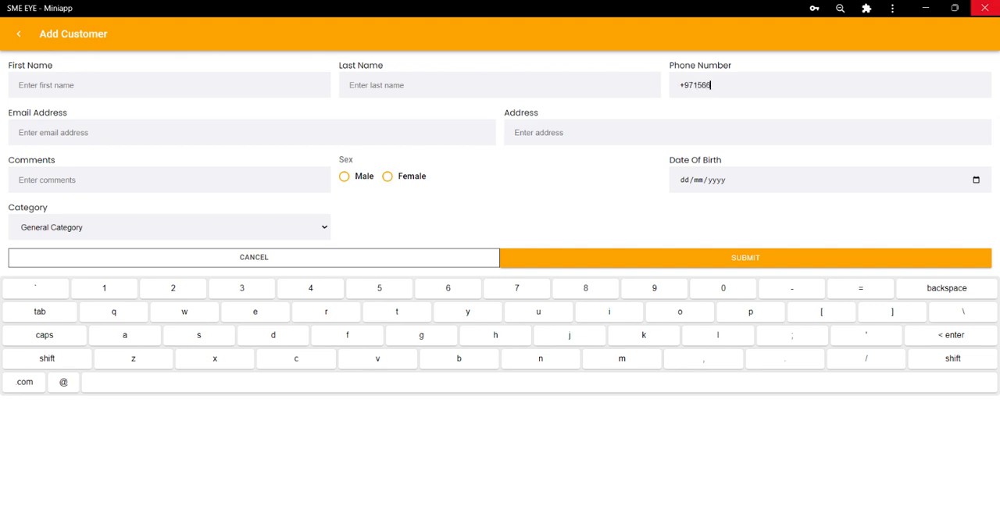
{"action": "left_click_drag", "start_coordinate": [720, 83], "coordinate": [674, 80]}
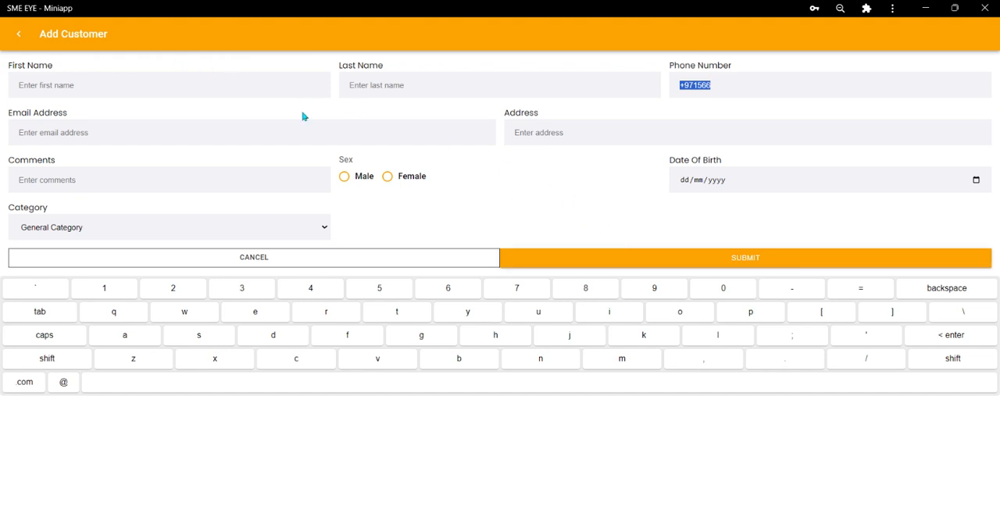
{"action": "left_click", "coordinate": [19, 34]}
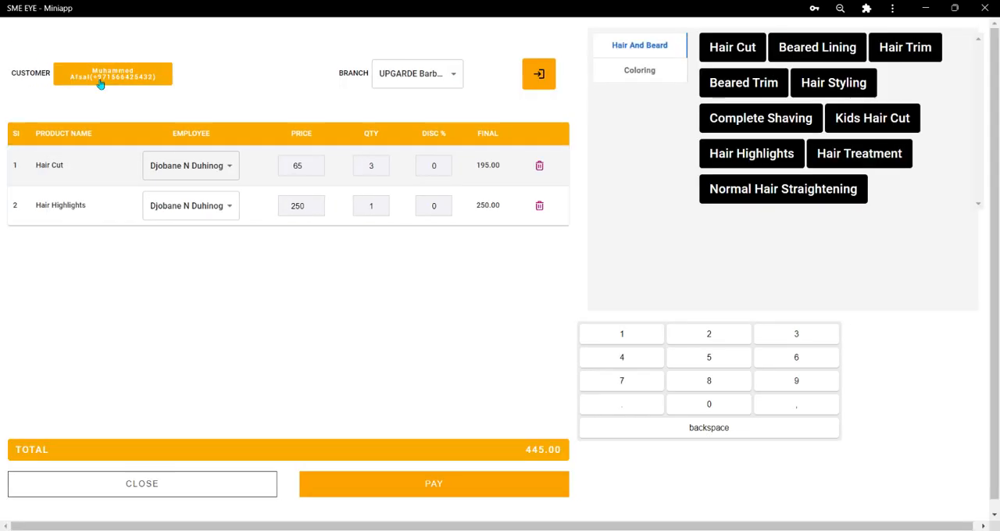
{"action": "left_click", "coordinate": [100, 81]}
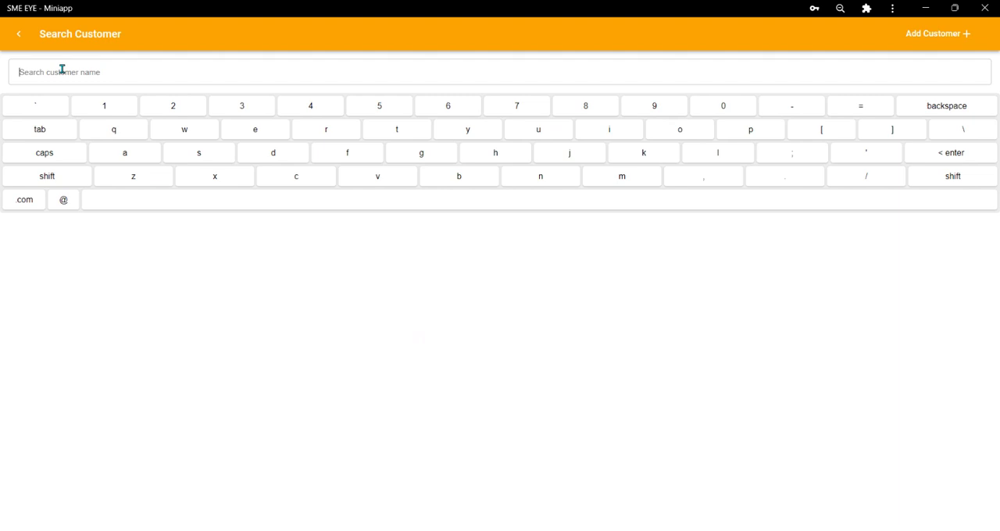
{"action": "left_click", "coordinate": [20, 34]}
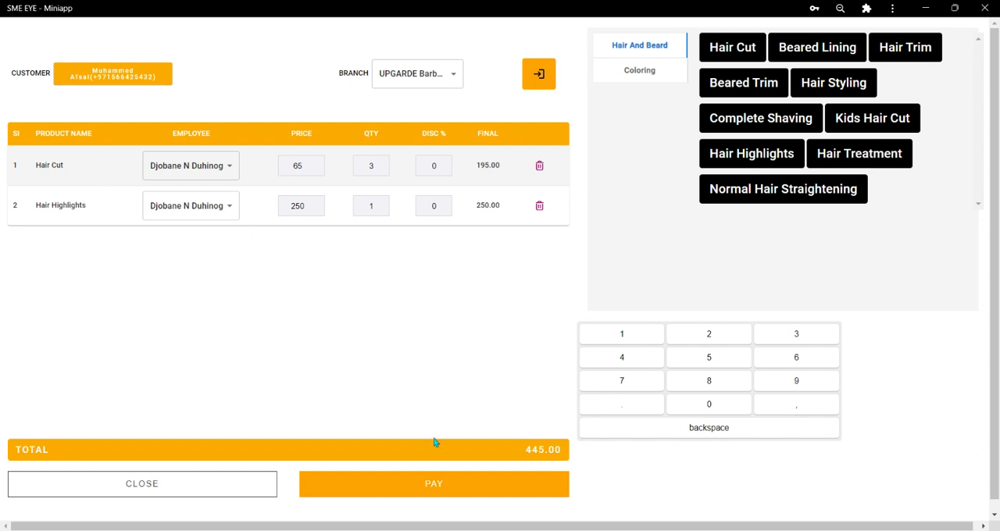
Take the bill to checkout with cash as the payment method and add a customer tip of 5 DH.
{"action": "left_click", "coordinate": [476, 493]}
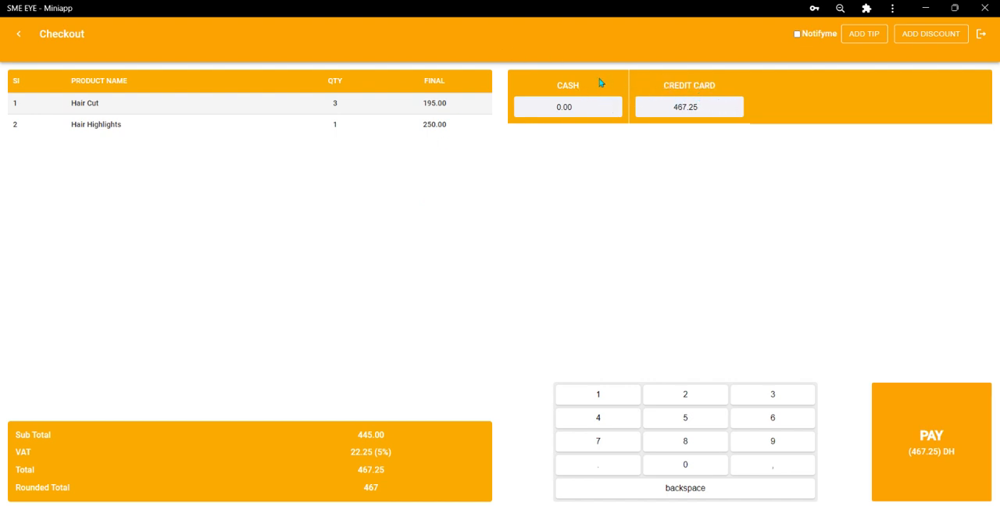
{"action": "left_click", "coordinate": [563, 84]}
{"action": "left_click", "coordinate": [863, 43]}
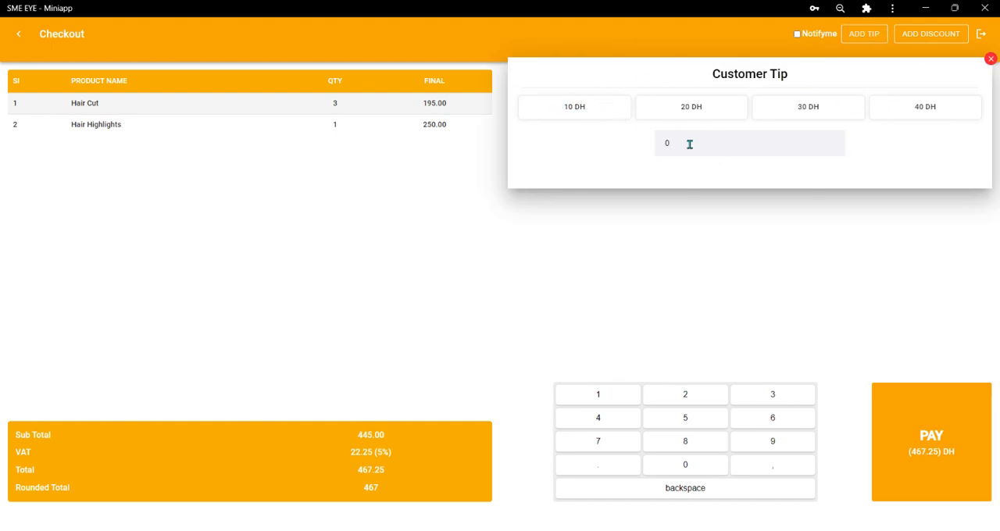
{"action": "double_click", "coordinate": [666, 143]}
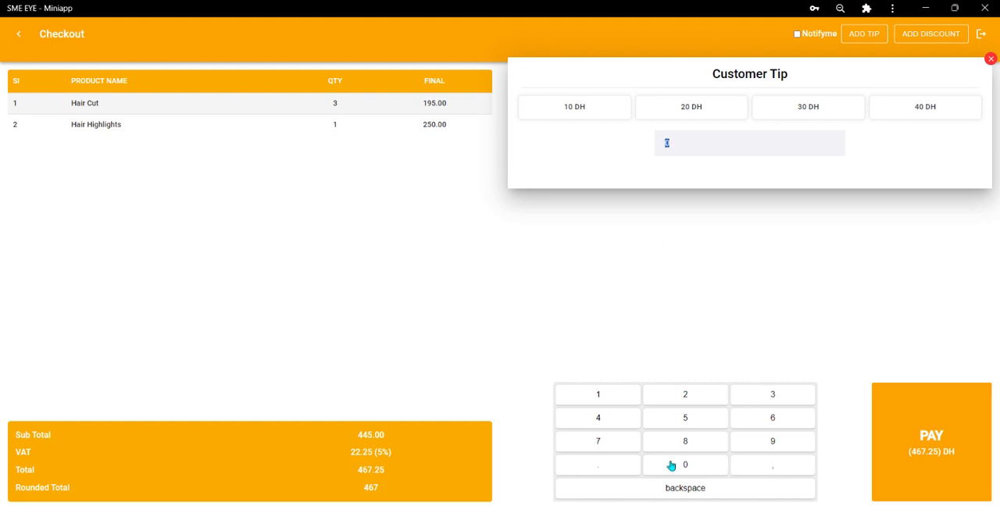
{"action": "left_click", "coordinate": [687, 420]}
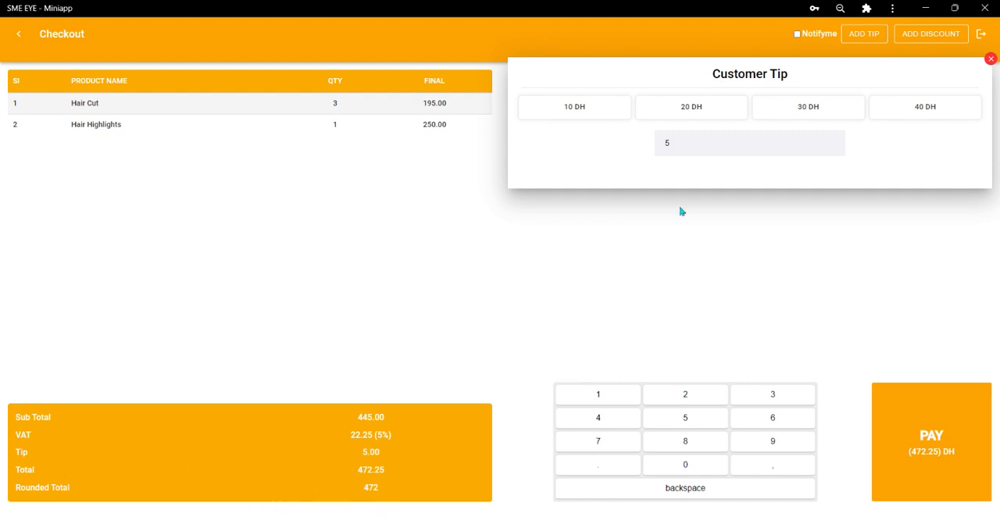
Apply a customer discount of 1% to the bill.
{"action": "left_click", "coordinate": [943, 39]}
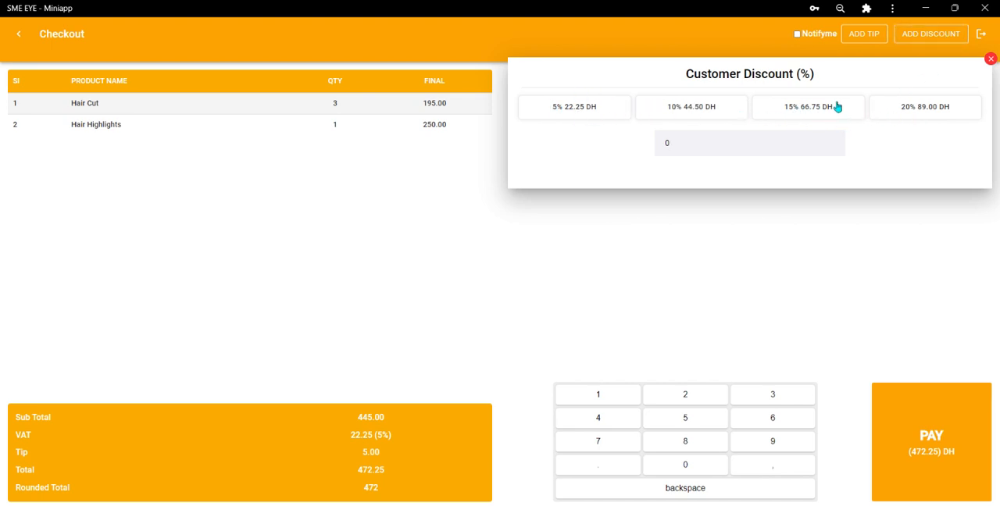
{"action": "double_click", "coordinate": [666, 142]}
{"action": "left_click", "coordinate": [602, 404]}
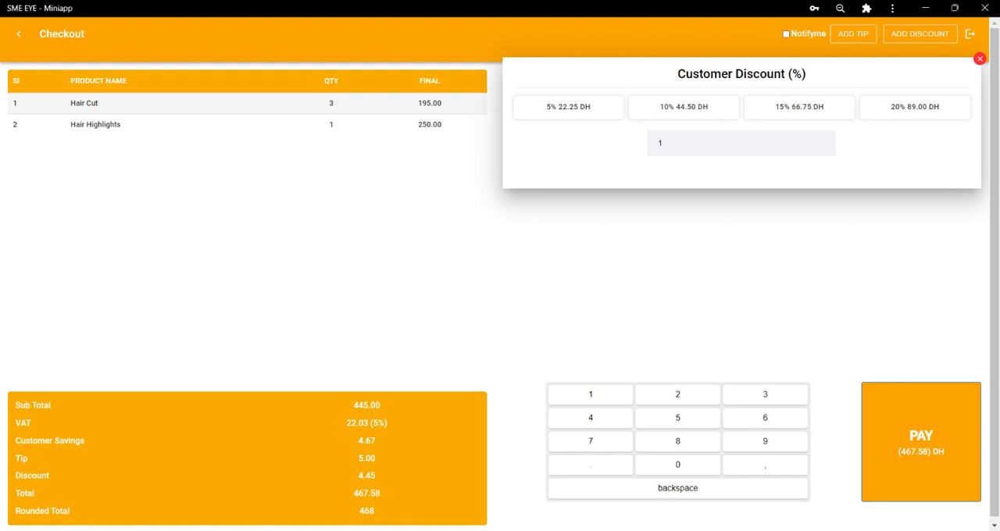
Complete the payment and print the receipt, returning to the billing screen.
{"action": "left_click", "coordinate": [923, 457]}
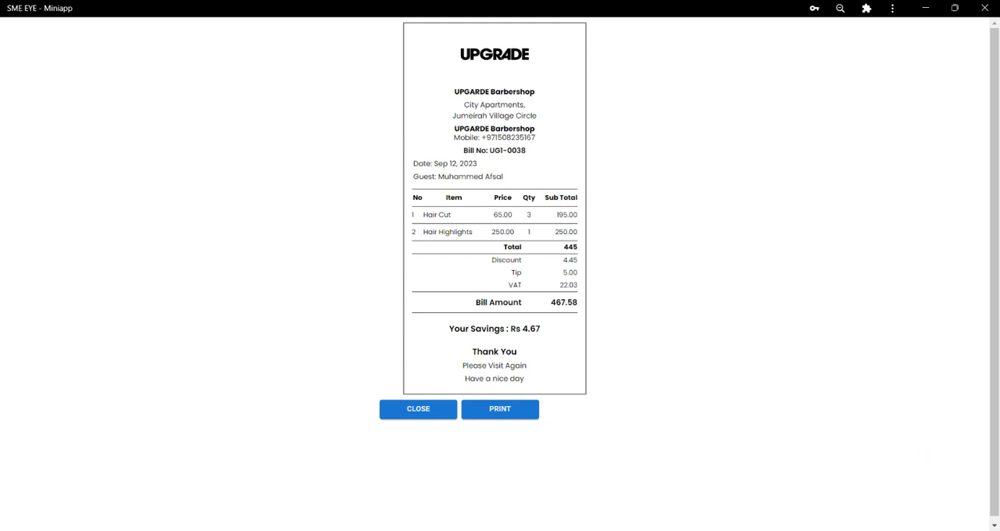
{"action": "left_click", "coordinate": [507, 412]}
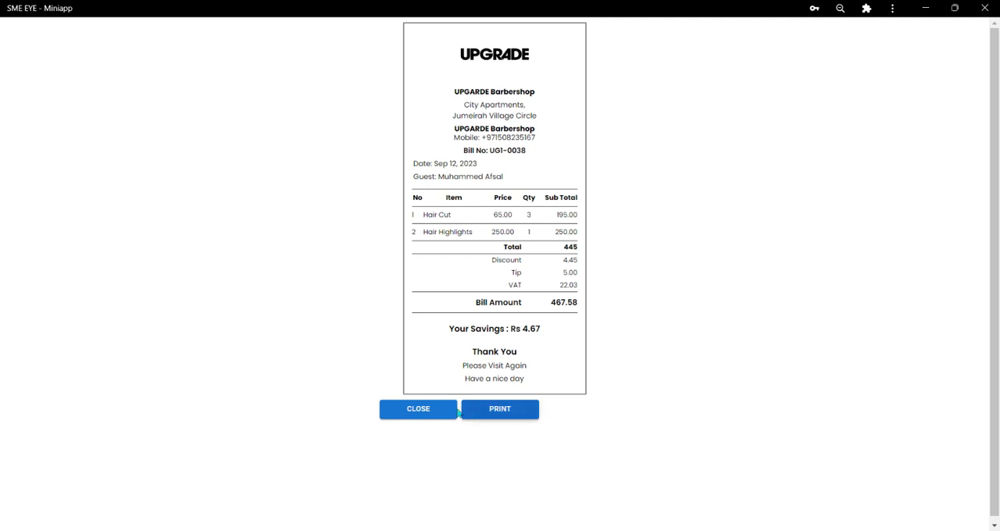
{"action": "left_click", "coordinate": [420, 411]}
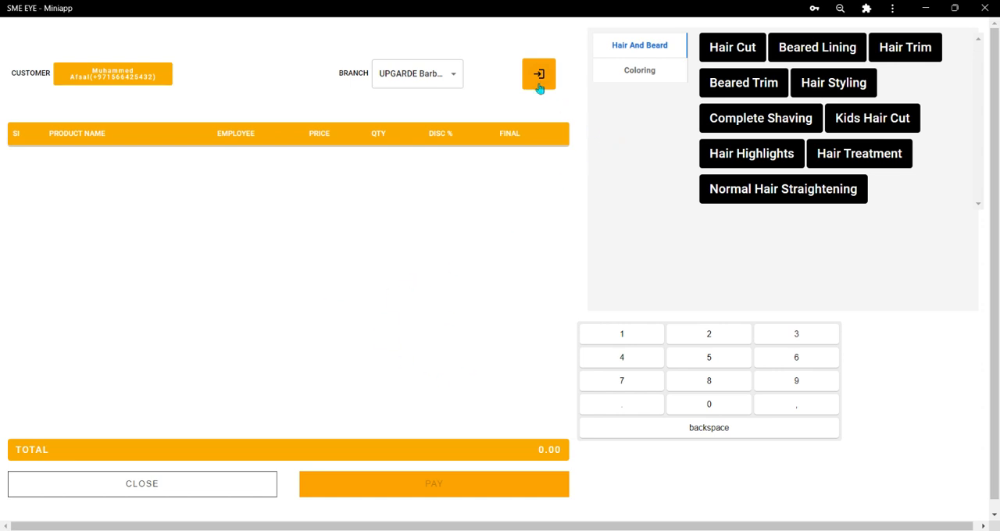
Log out of the current employee's session and select the second listed employee for login.
{"action": "left_click", "coordinate": [542, 76]}
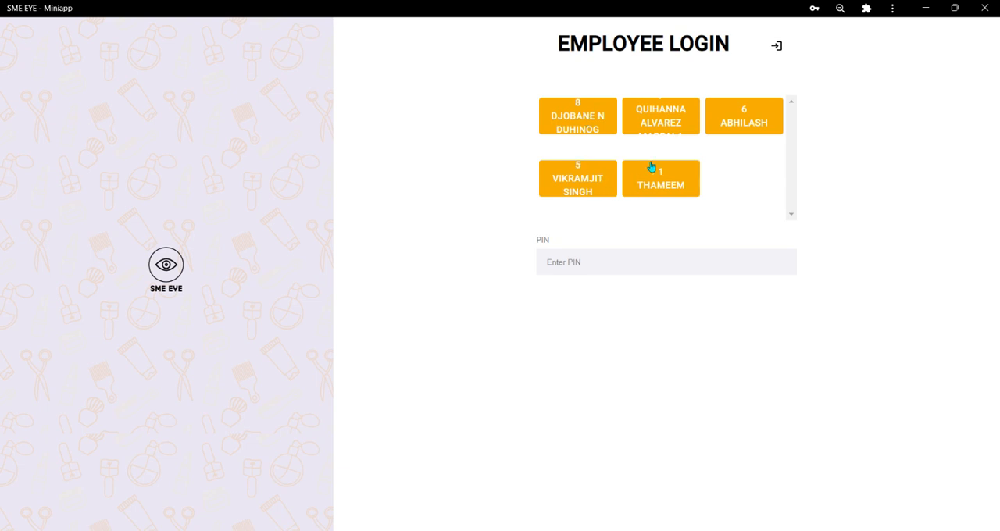
{"action": "left_click", "coordinate": [662, 119]}
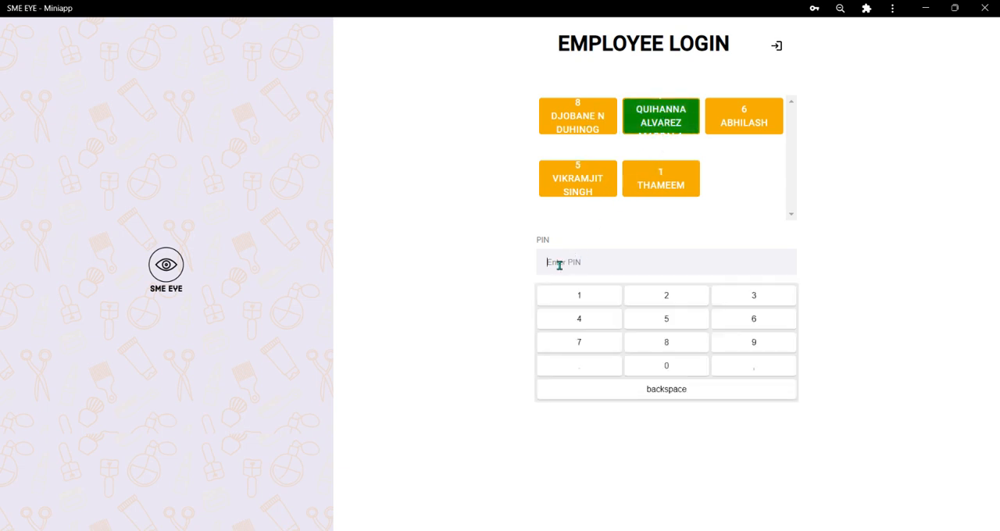